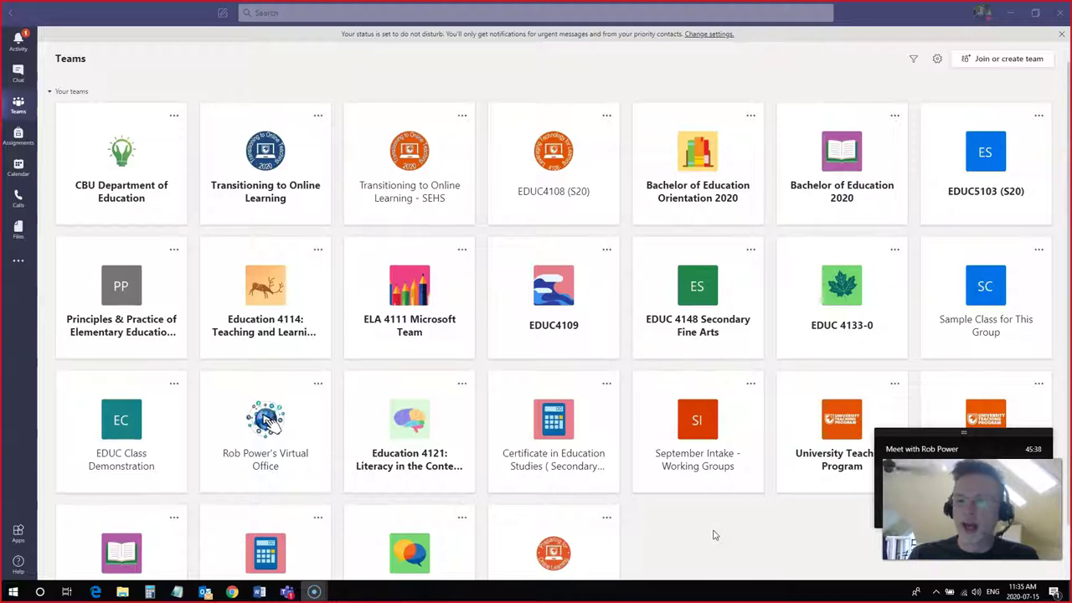
Step: Start creating a brand-new team from Join or create team to reach the team-type chooser
left_click(714, 528)
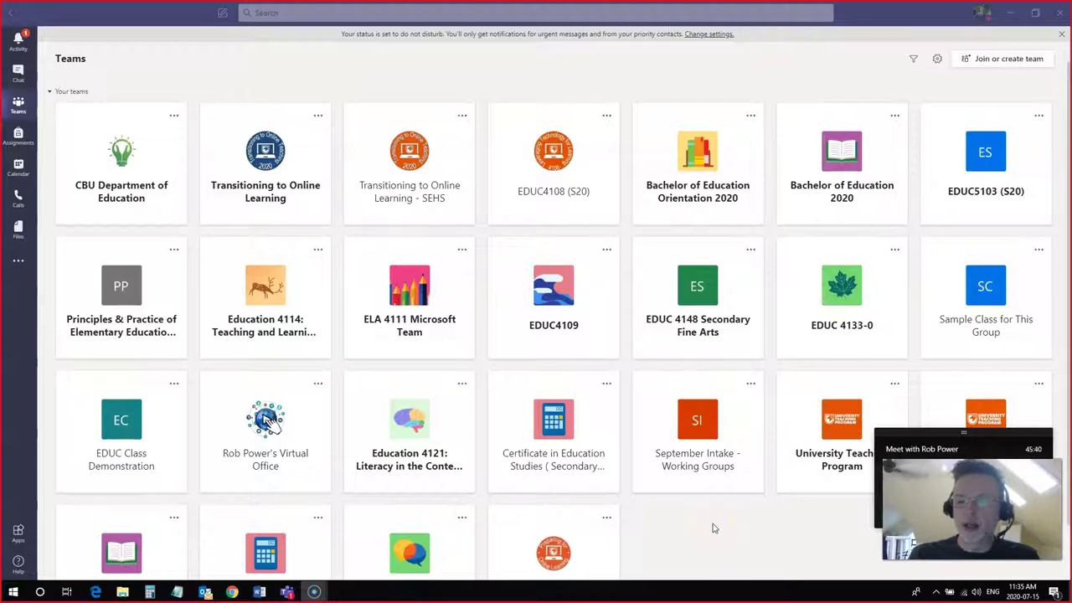
left_click(706, 526)
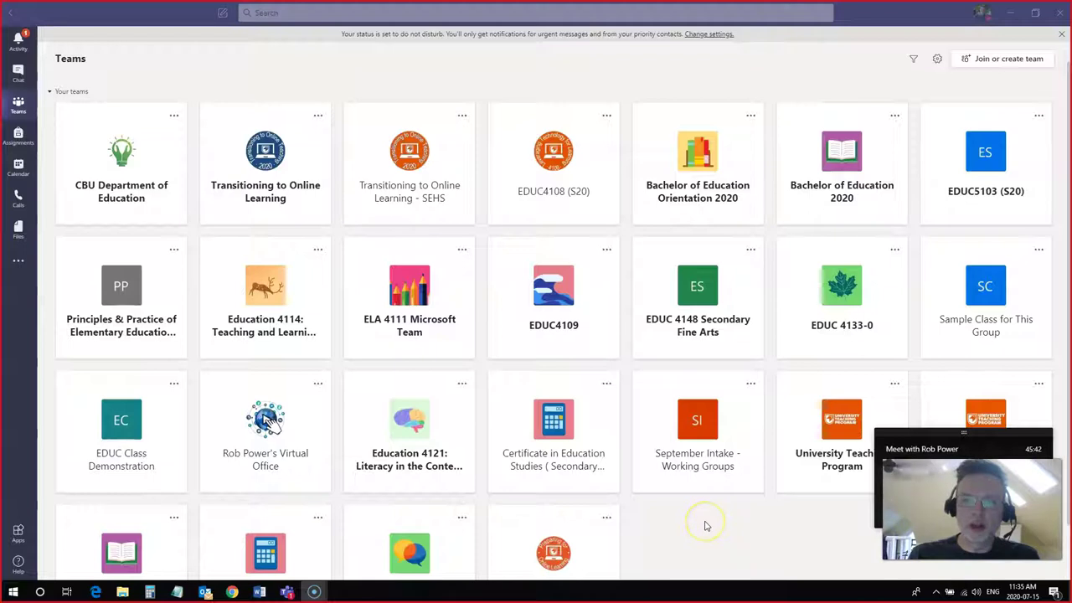
left_click(702, 524)
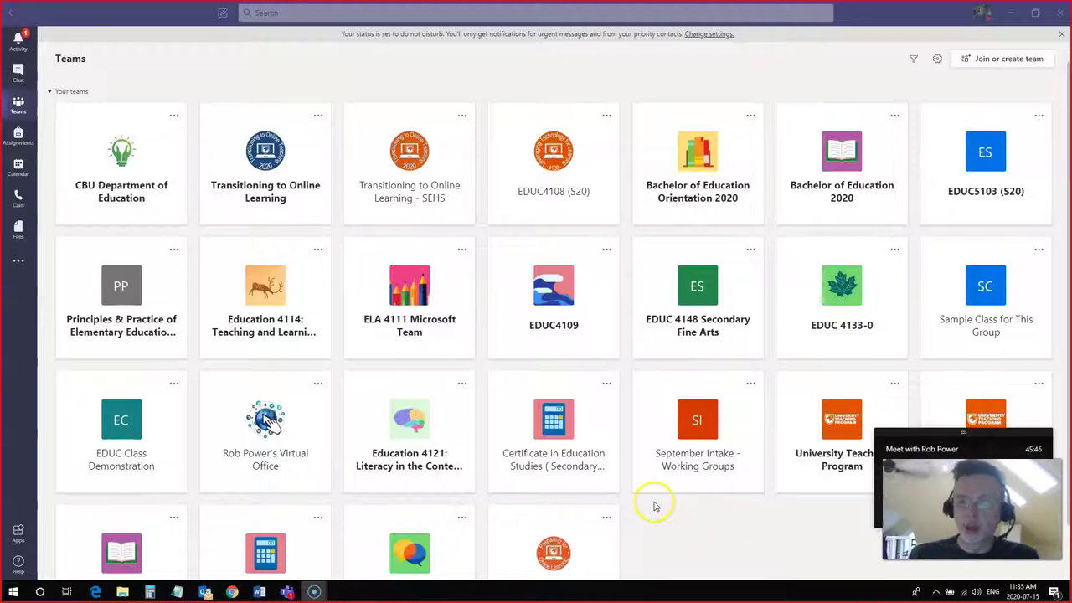
scroll(653, 502, "down", 1)
scroll(655, 505, "up", 1)
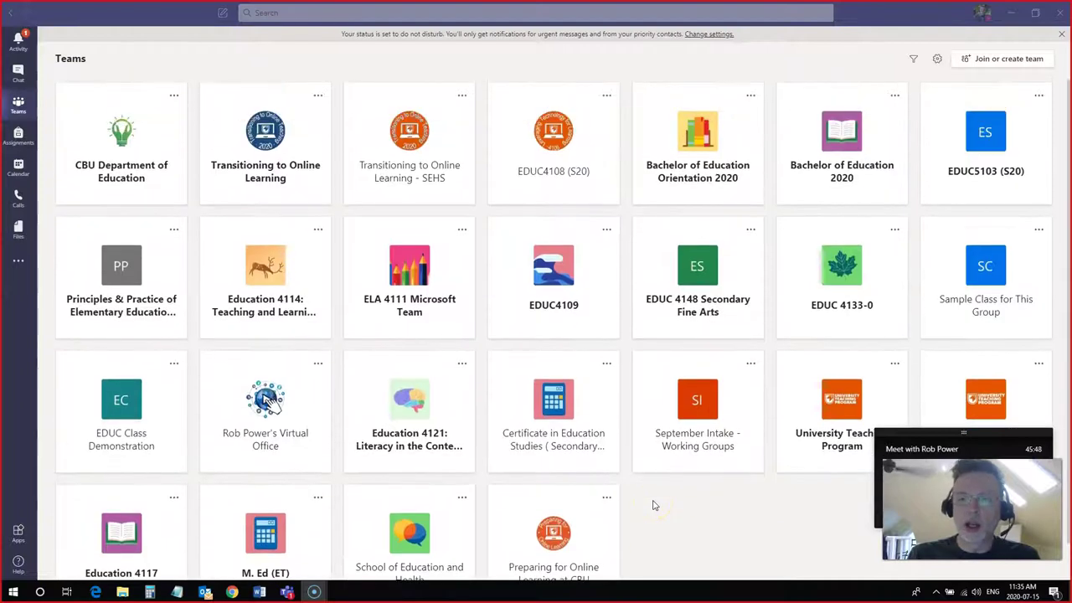
scroll(655, 506, "down", 1)
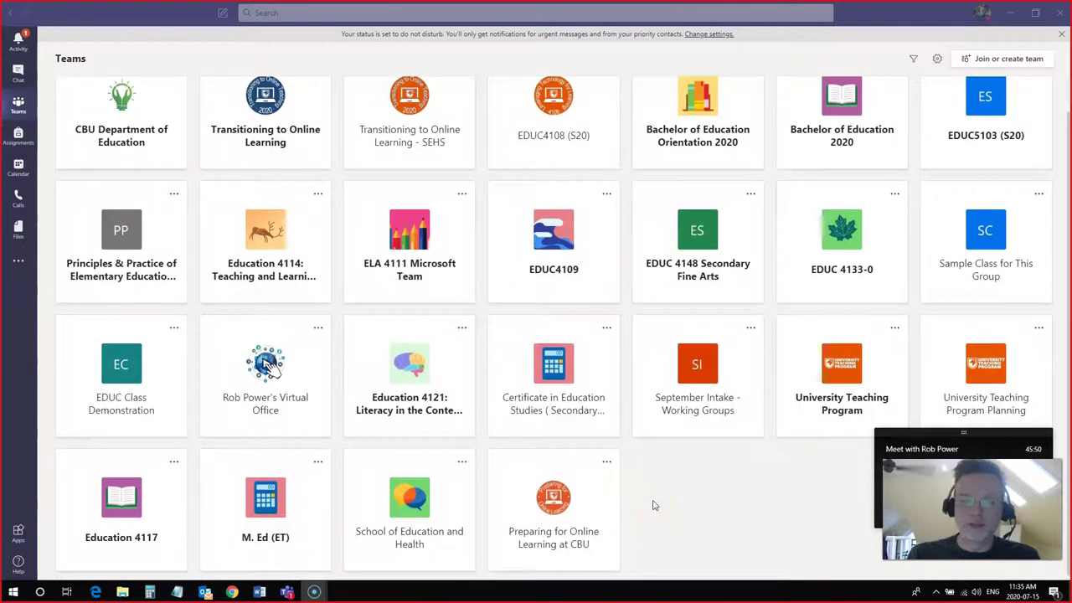
left_click(645, 494)
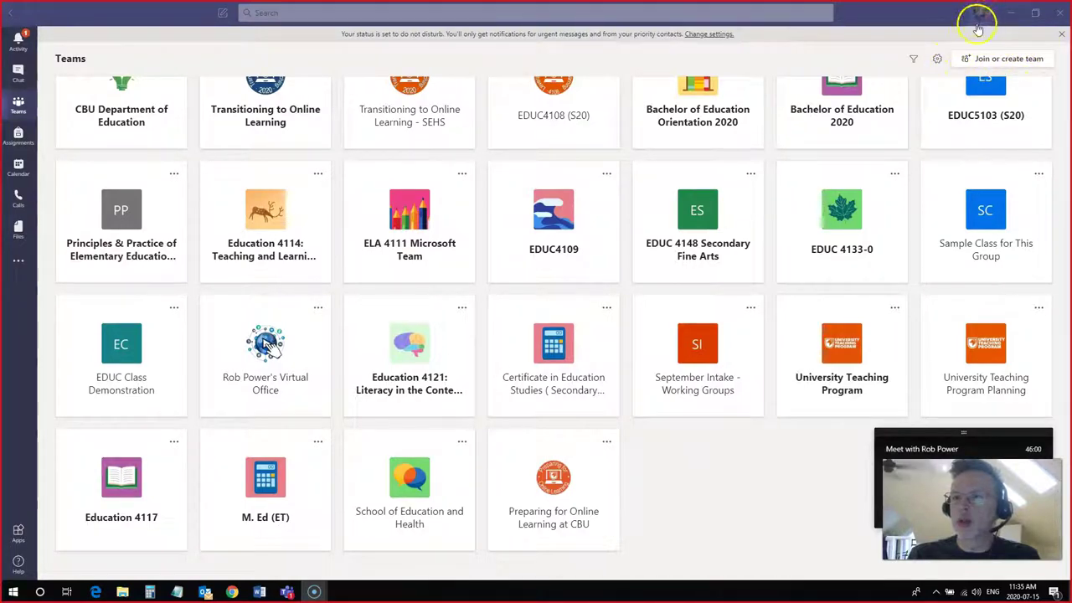
left_click(982, 63)
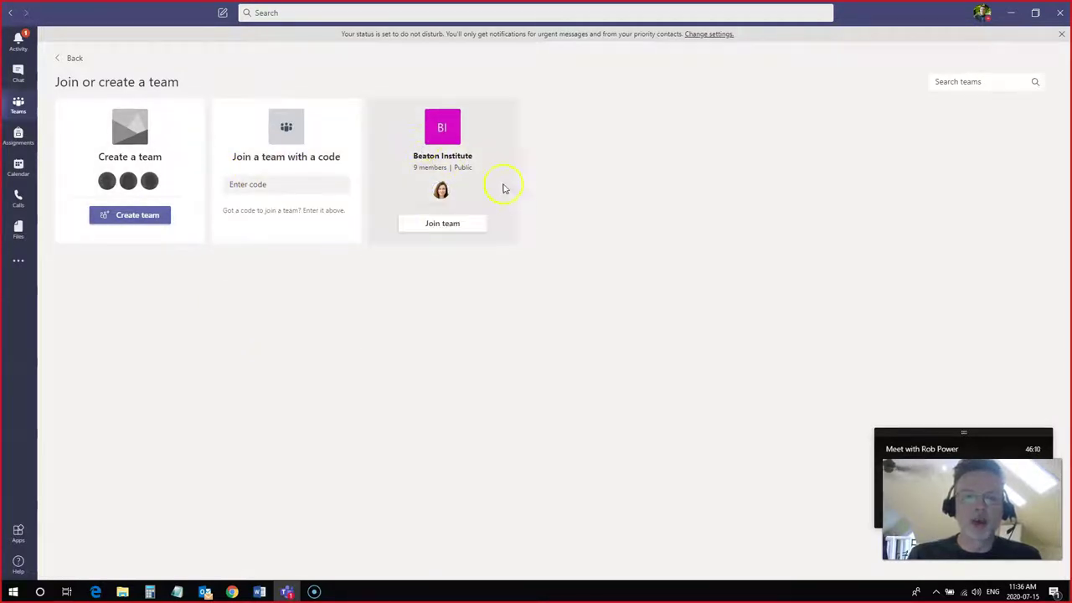
left_click(132, 218)
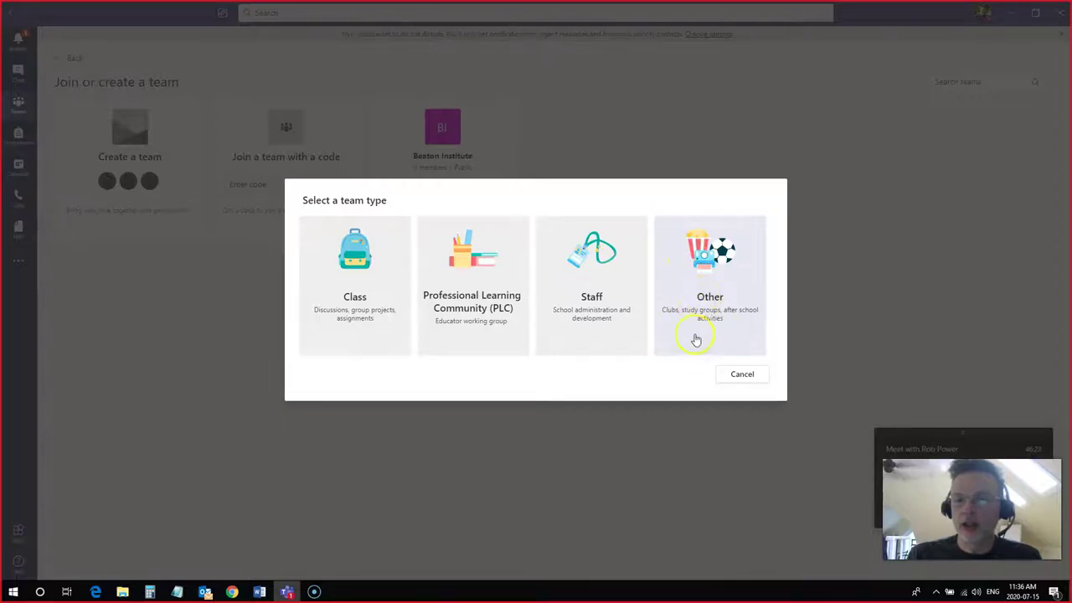
Step: Choose the Other team type, name it 'My Study Group at CBU', and keep privacy Private
left_click(702, 262)
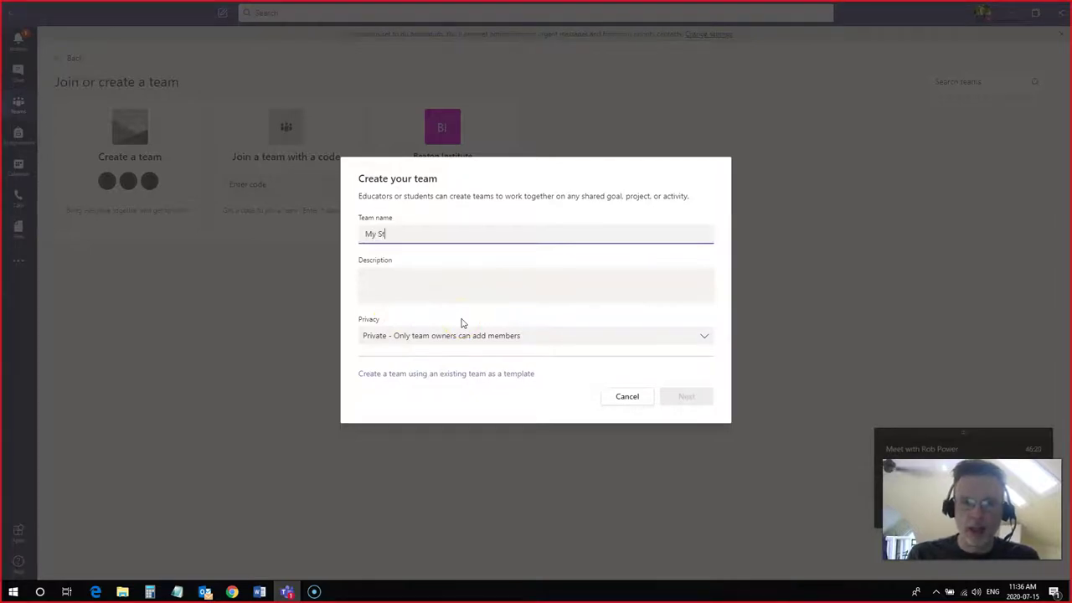
type("My Study Group at CBU")
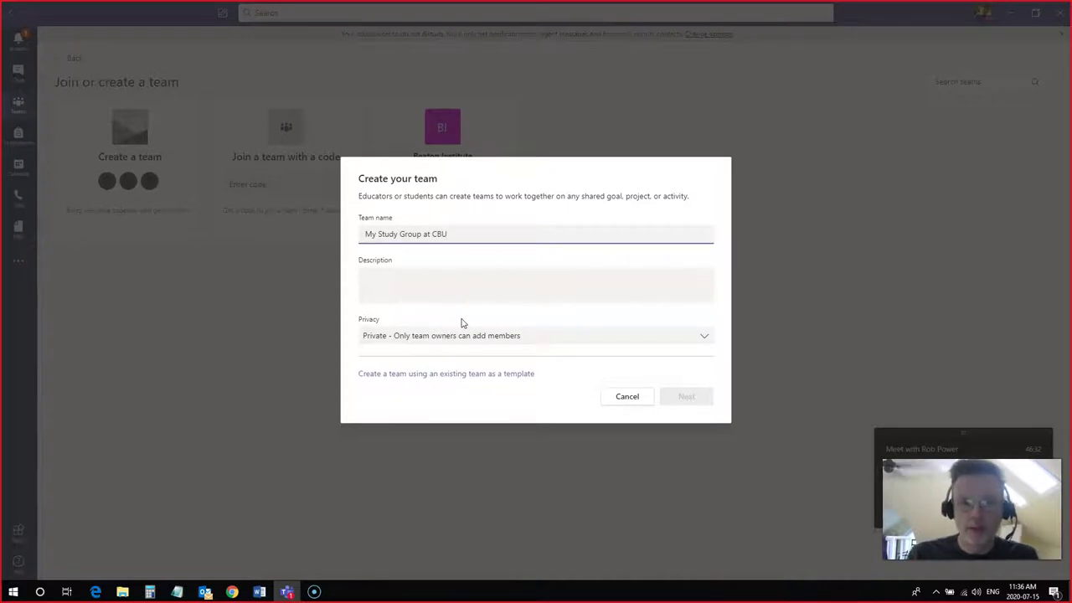
left_click(430, 290)
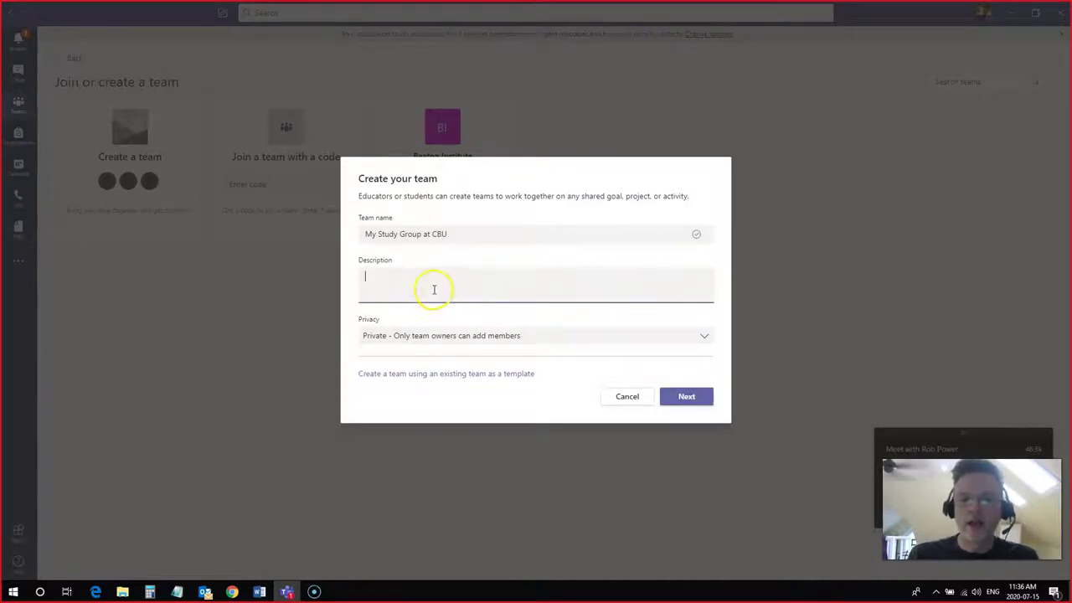
left_click(476, 336)
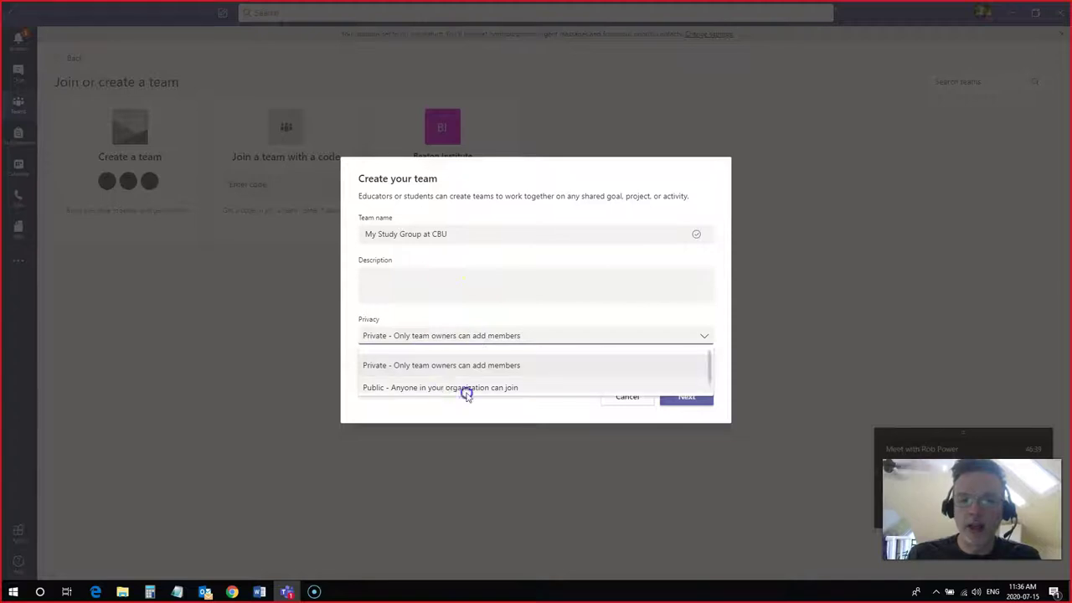
left_click(423, 340)
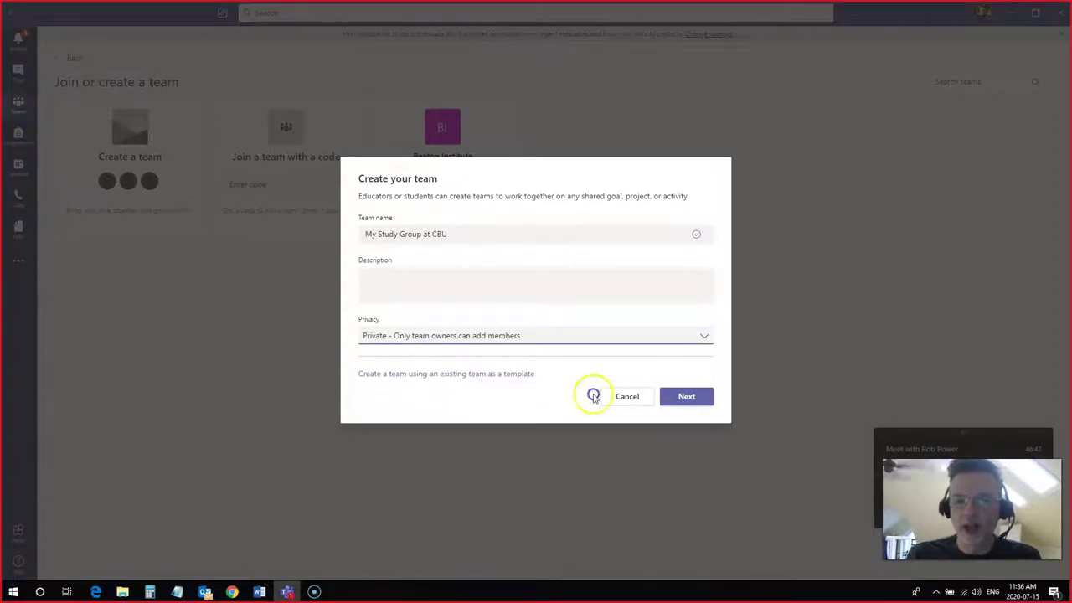
Step: Create the My Study Group at CBU team and skip adding members for now
left_click(692, 399)
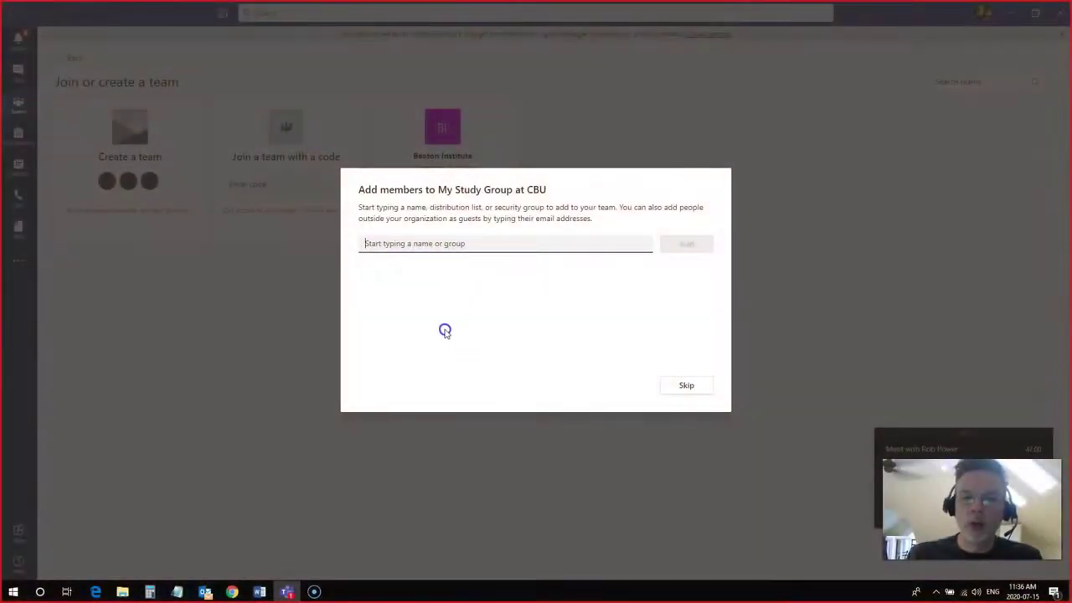
left_click(384, 244)
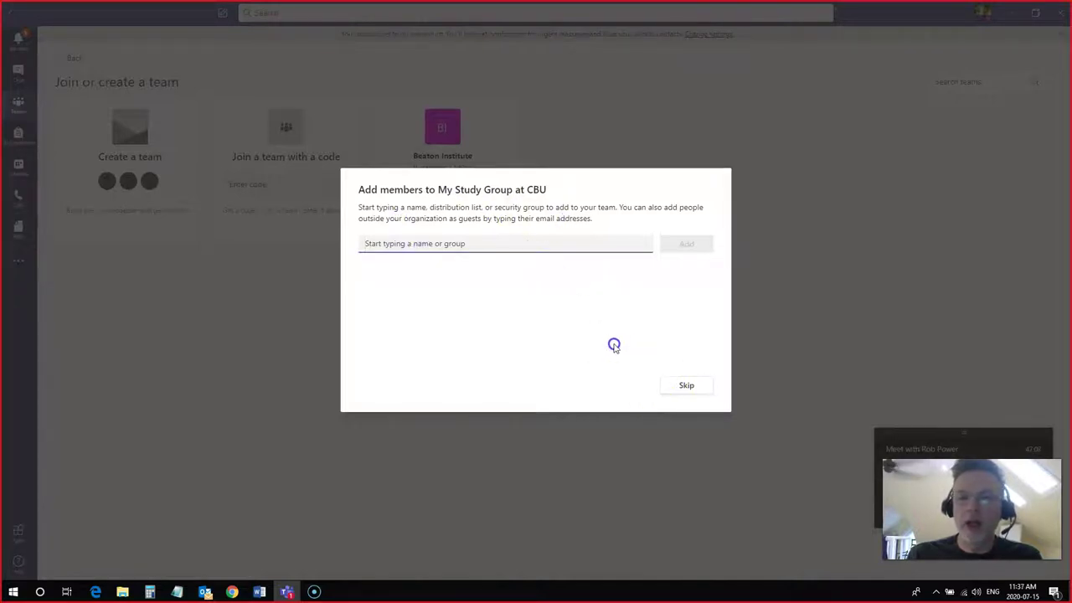
left_click(703, 397)
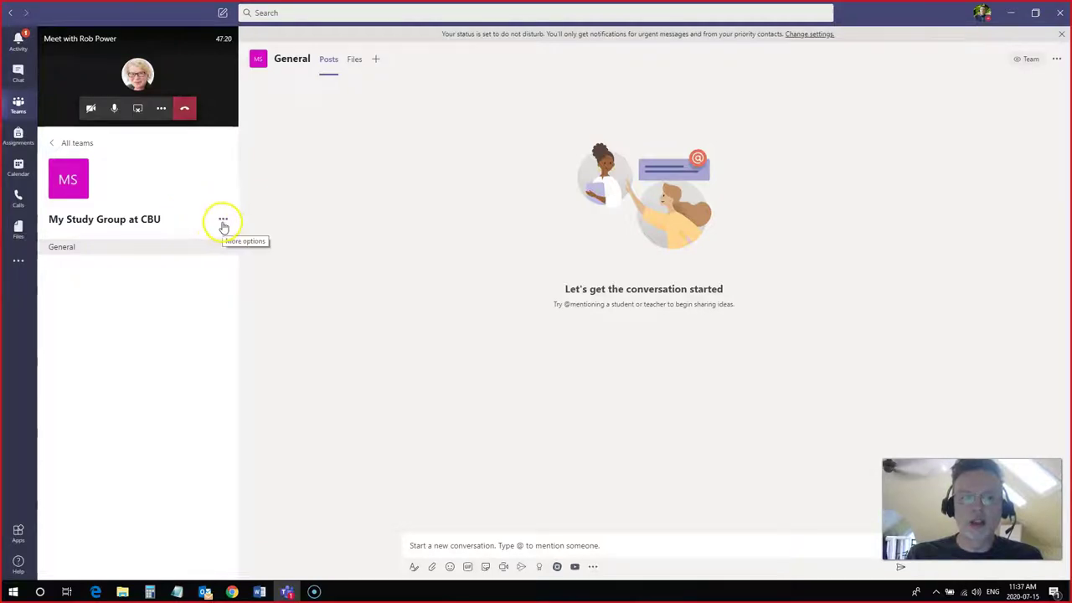
Step: Add the librarian colleague to My Study Group at CBU with the Owner role
left_click(224, 220)
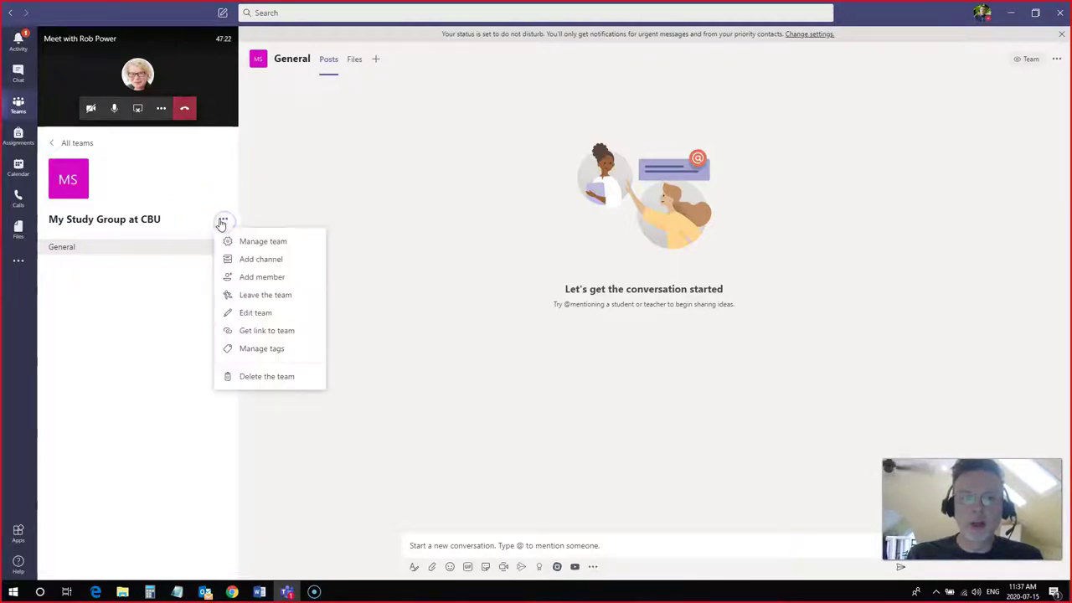
left_click(263, 278)
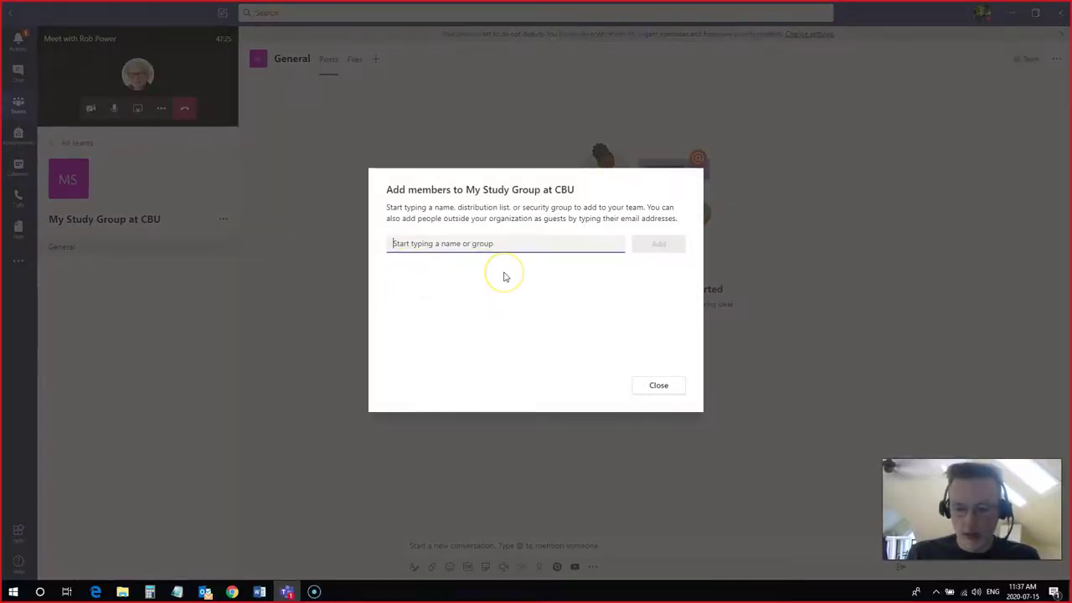
type("Laura")
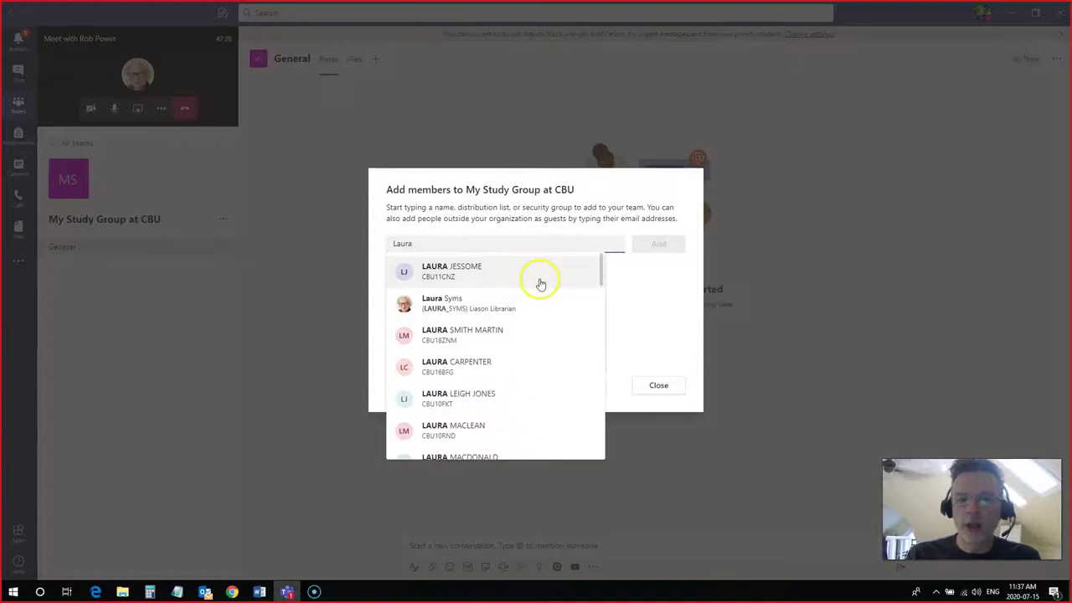
left_click(417, 303)
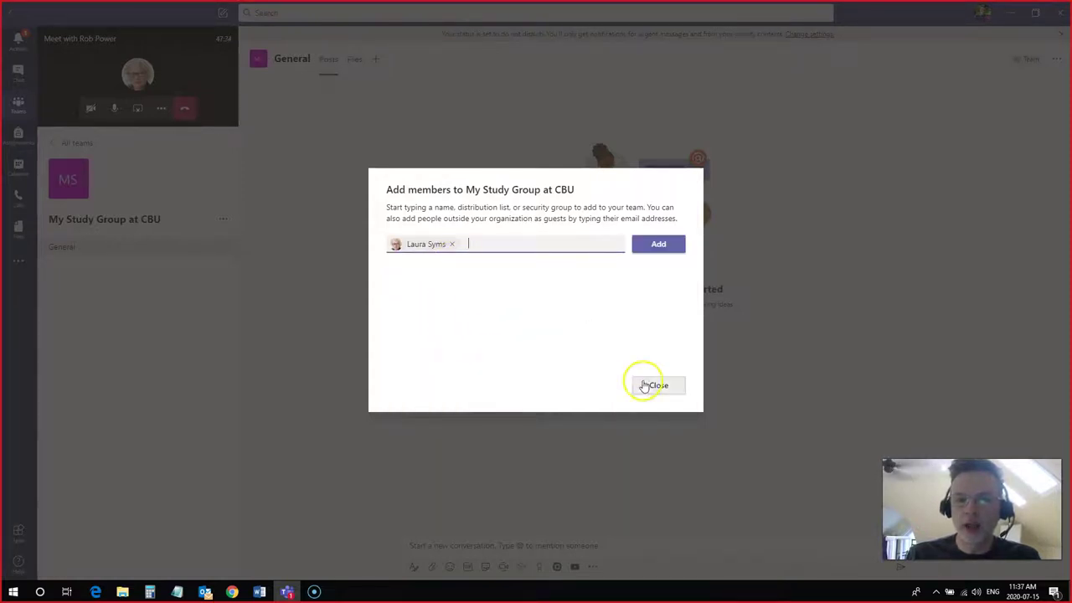
left_click(660, 245)
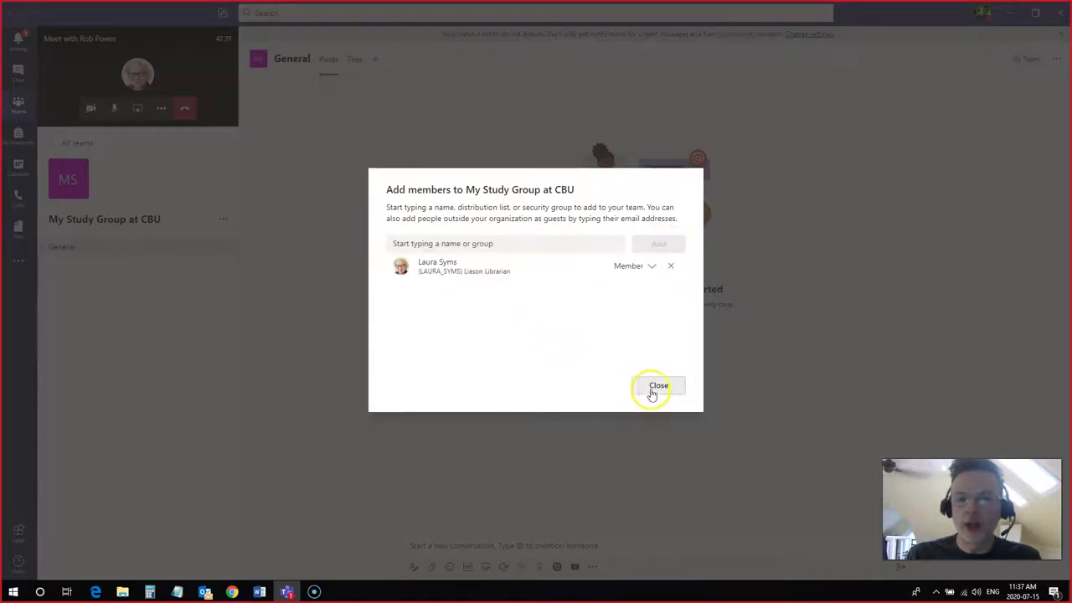
left_click(650, 266)
left_click(631, 295)
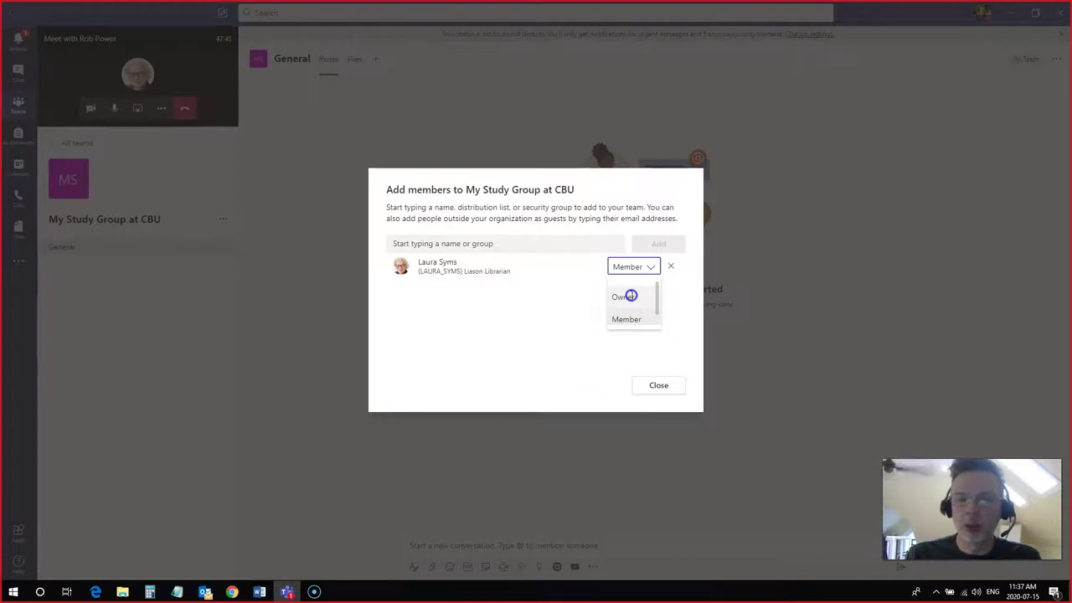
left_click(660, 387)
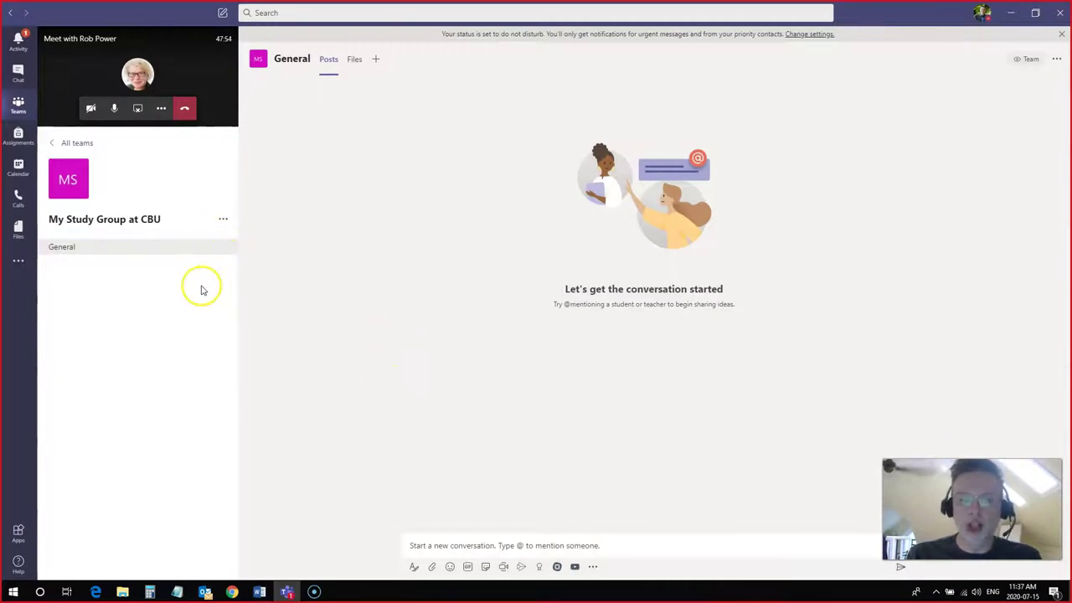
Step: Open Manage team for My Study Group at CBU and go to its Settings
left_click(223, 221)
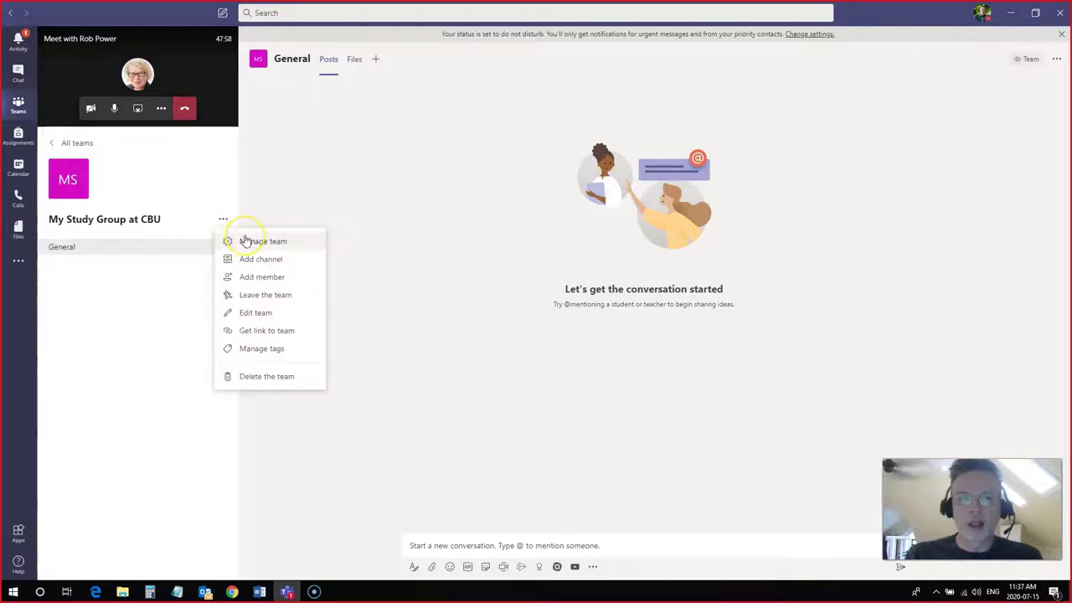
left_click(246, 241)
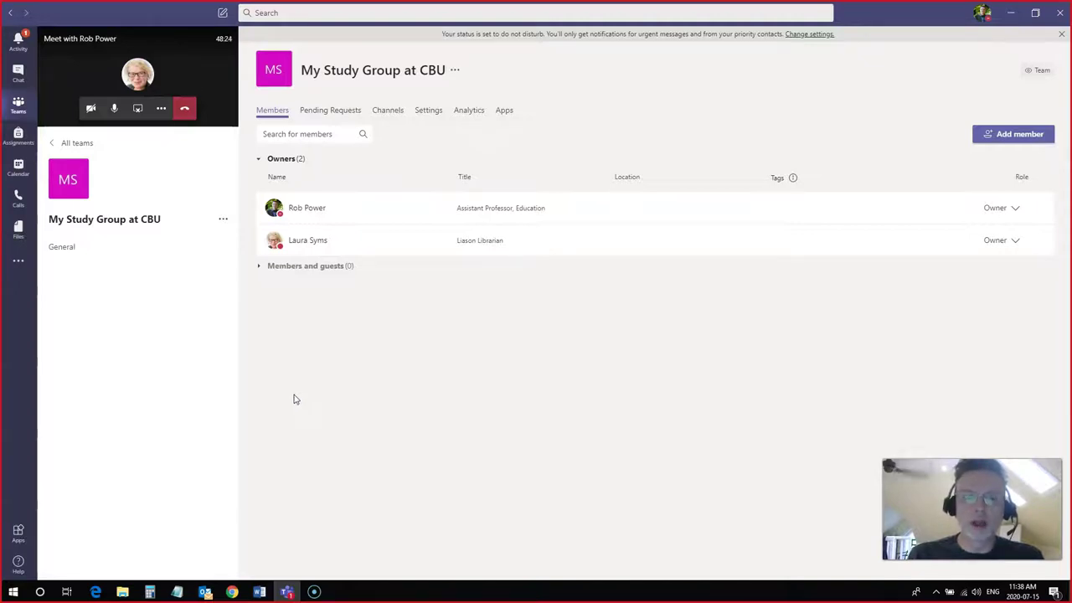
left_click(223, 222)
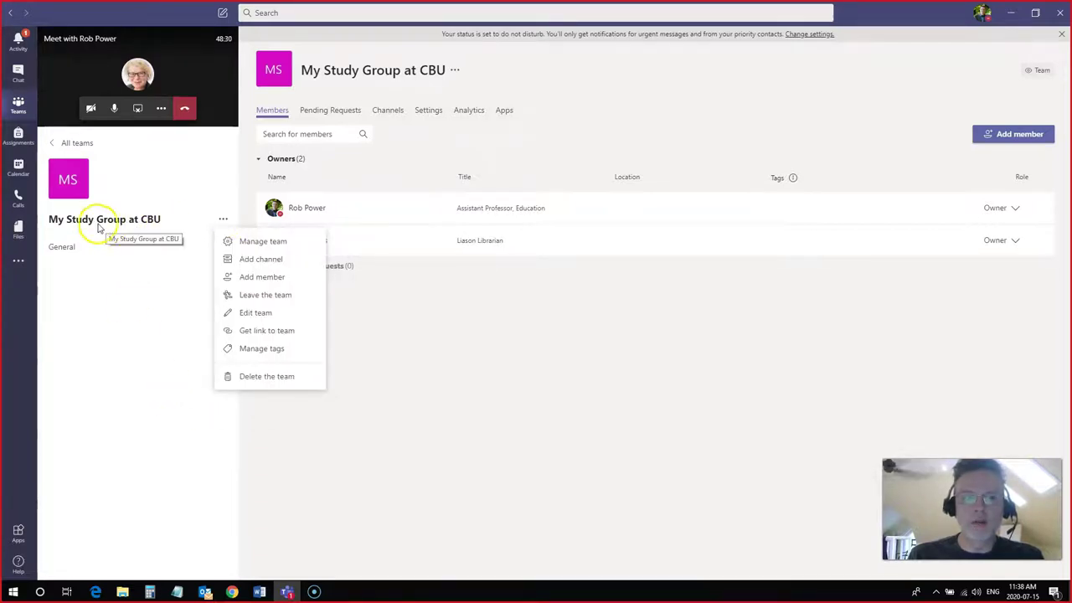
left_click(239, 241)
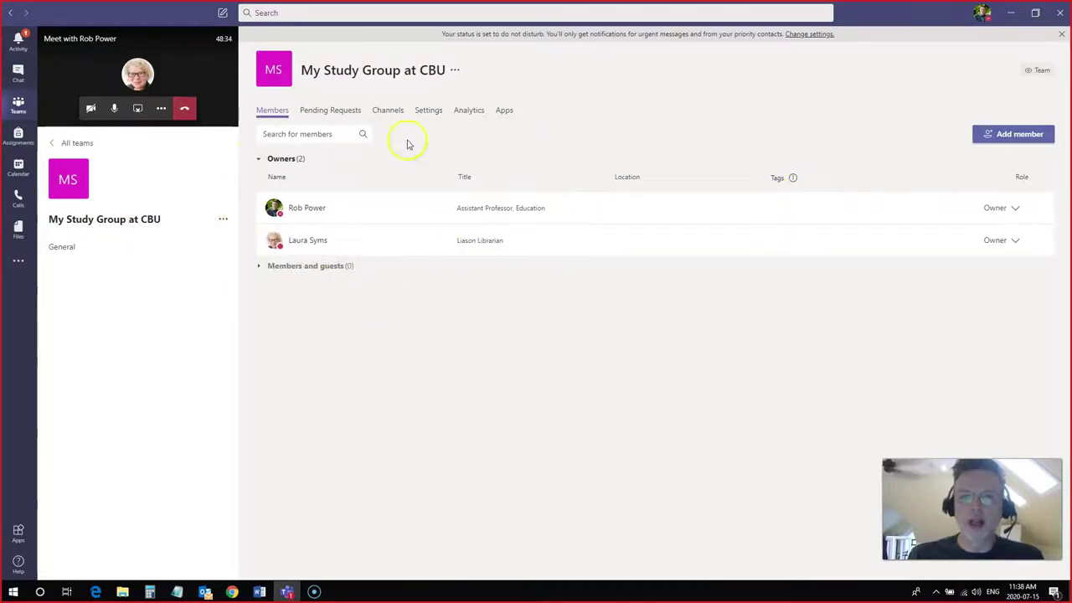
left_click(428, 109)
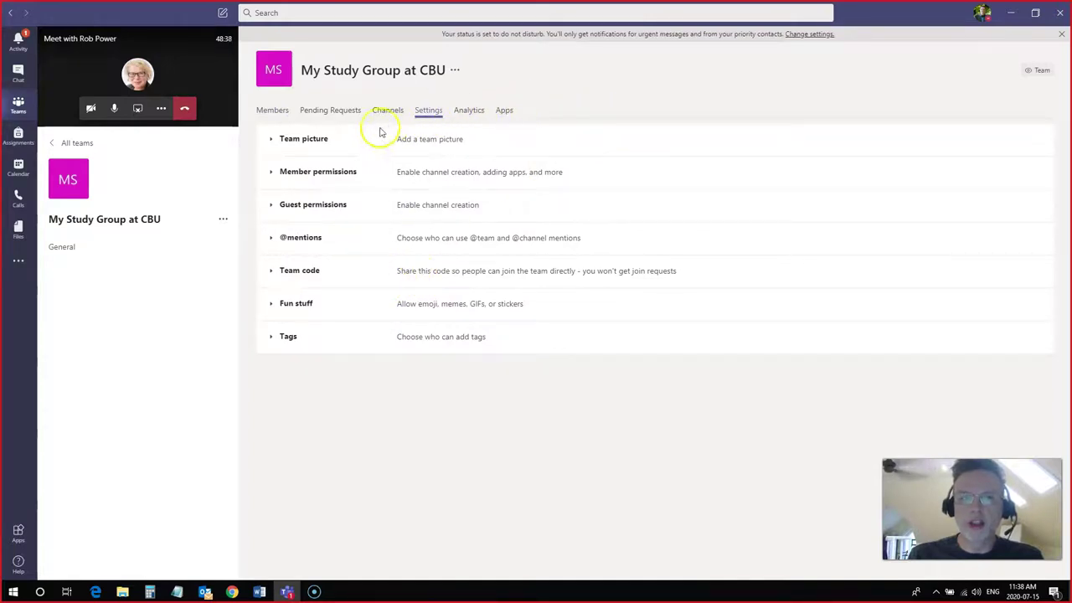
Step: Expand the Team code section and generate a join code for the team
left_click(298, 271)
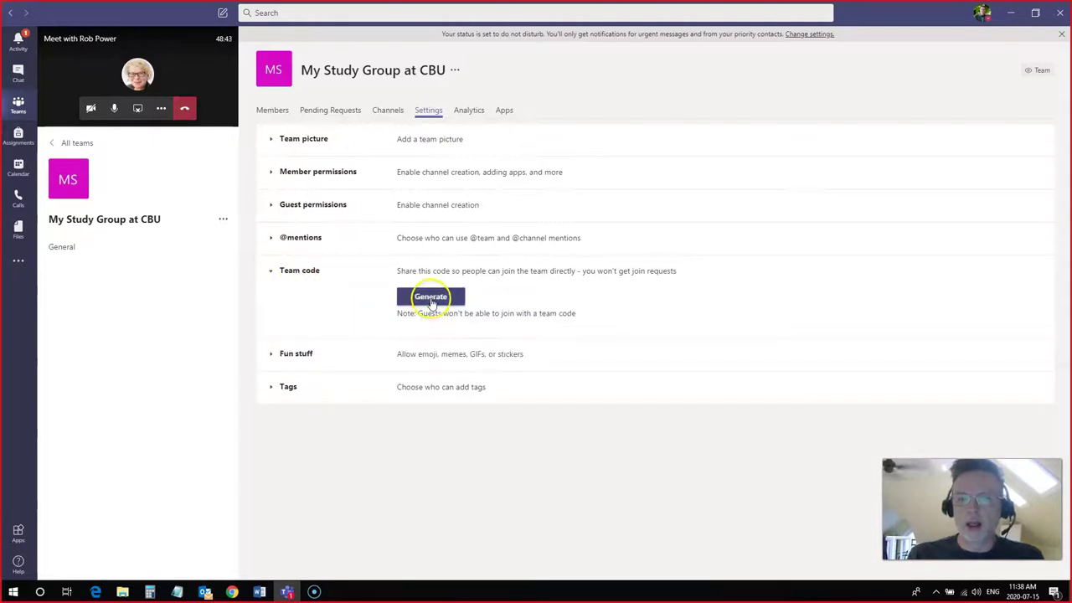
left_click(426, 299)
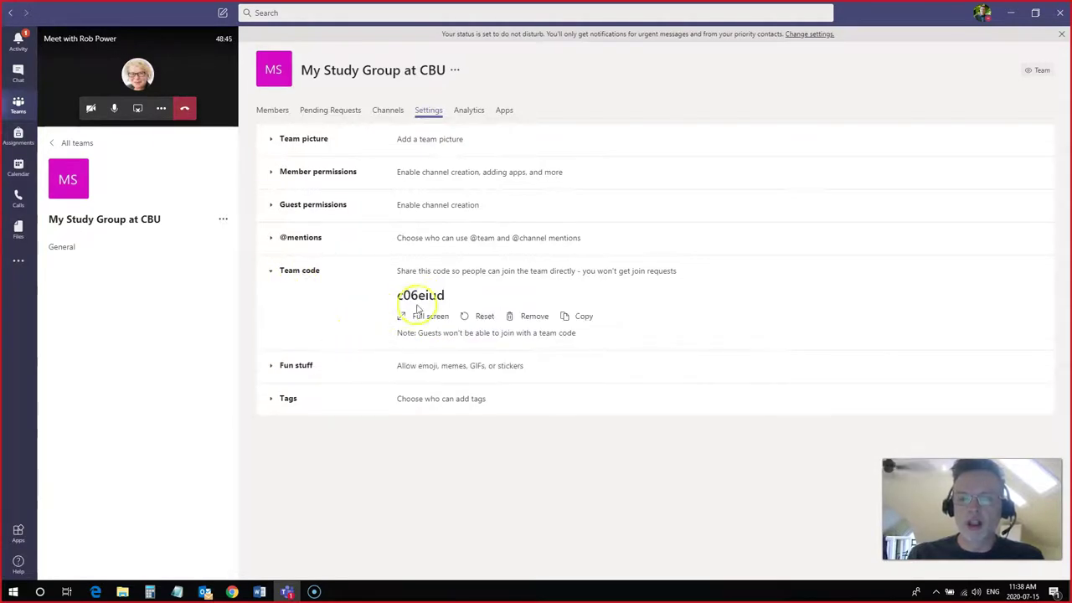
left_click_drag(453, 300, 394, 299)
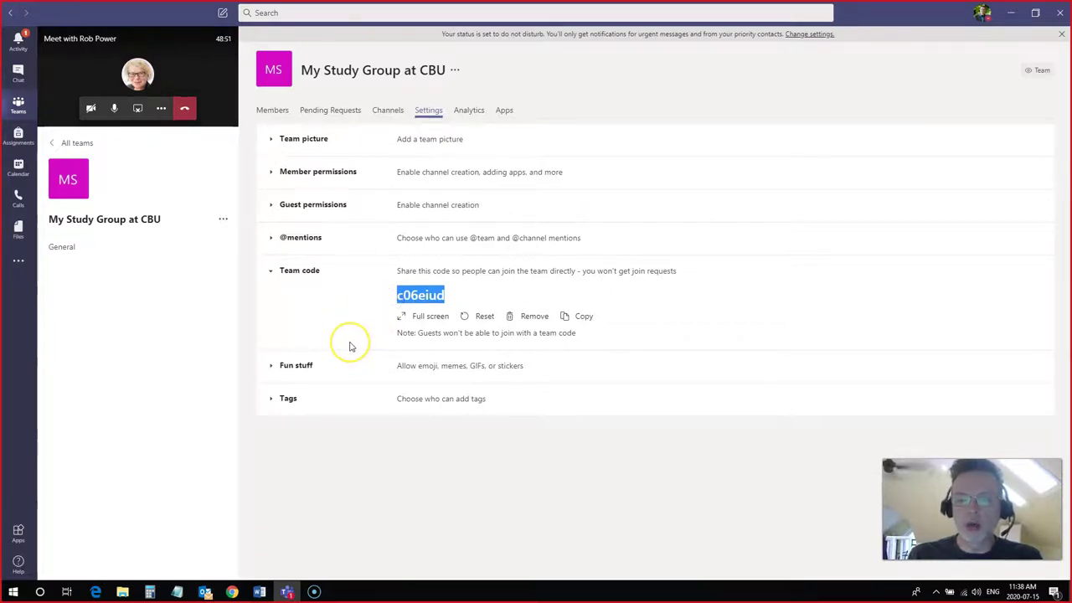
left_click(390, 450)
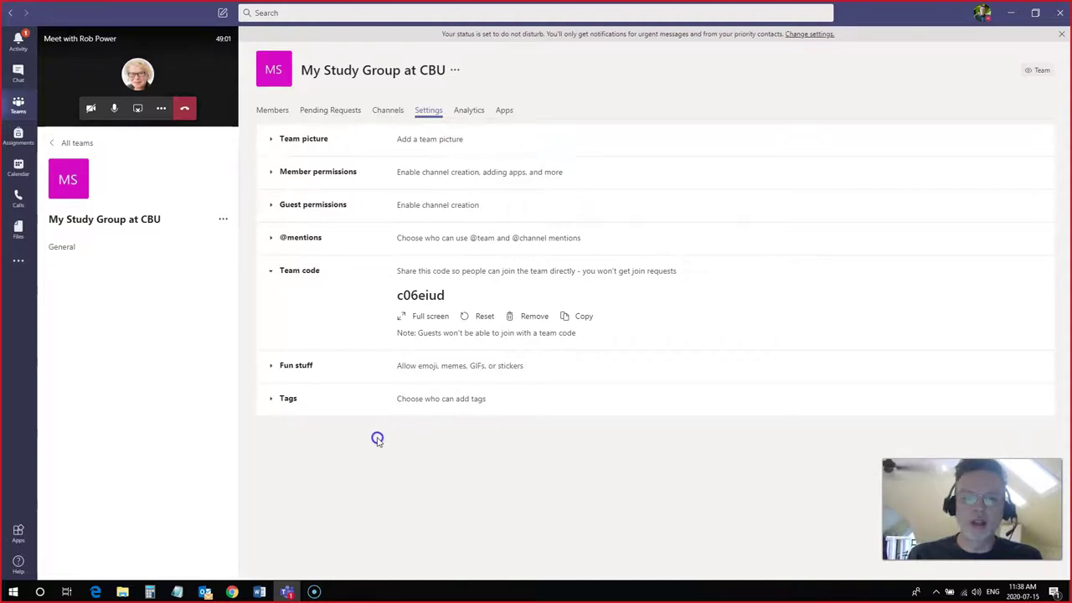
left_click(345, 380)
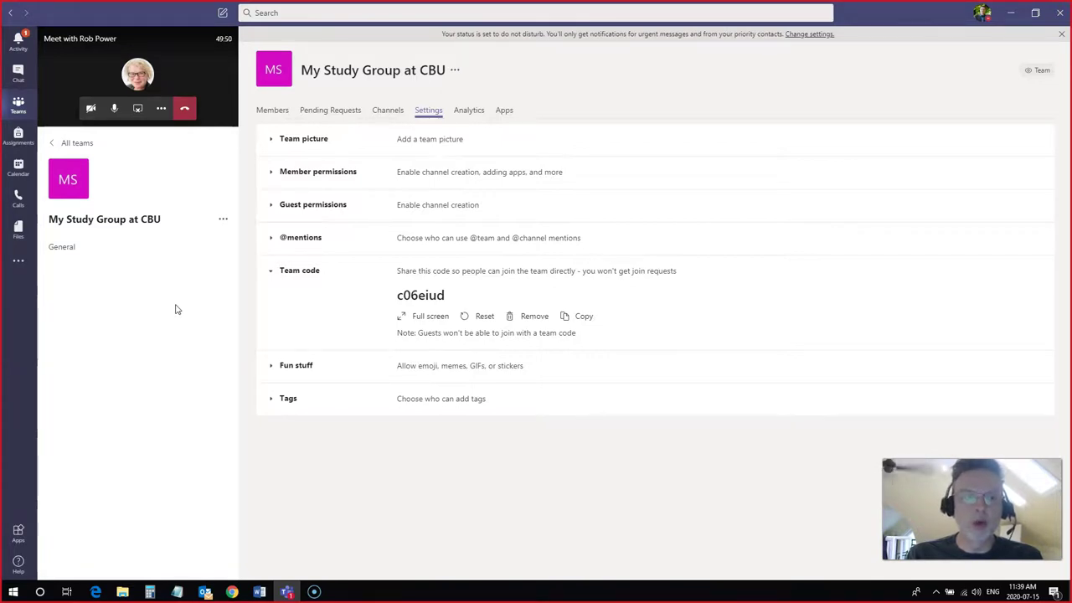
left_click(167, 305)
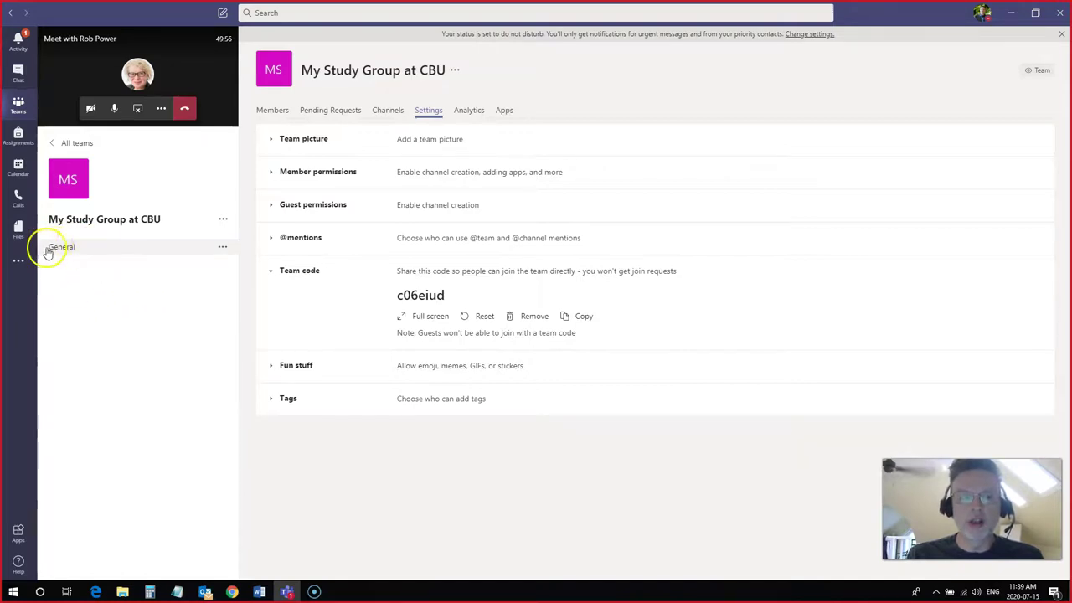
Step: Add a Standard-privacy channel named 'Video Production' to My Study Group at CBU
left_click(109, 250)
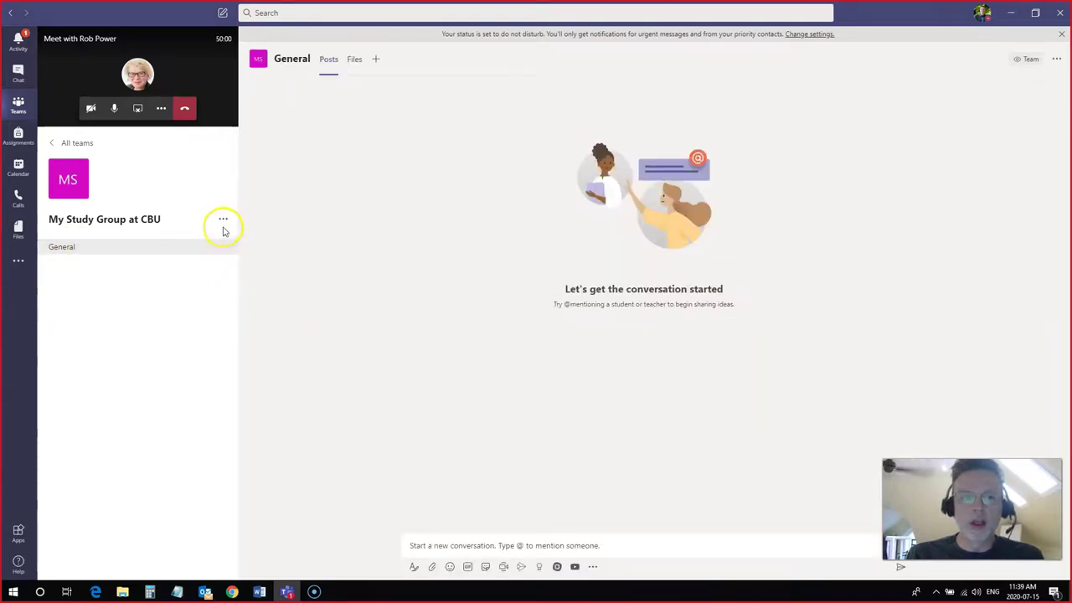
left_click(158, 269)
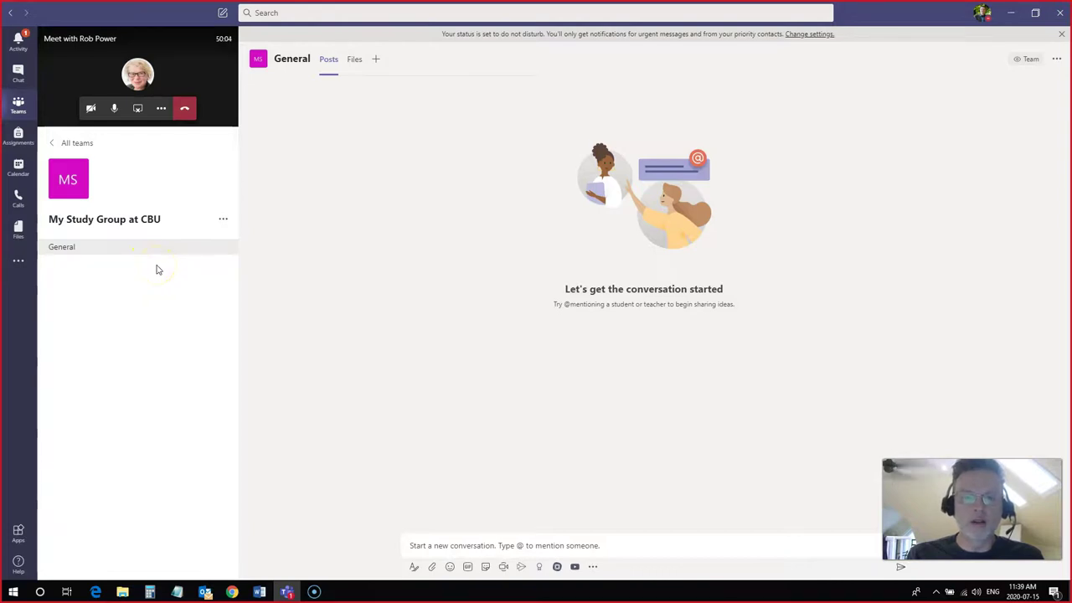
left_click(224, 220)
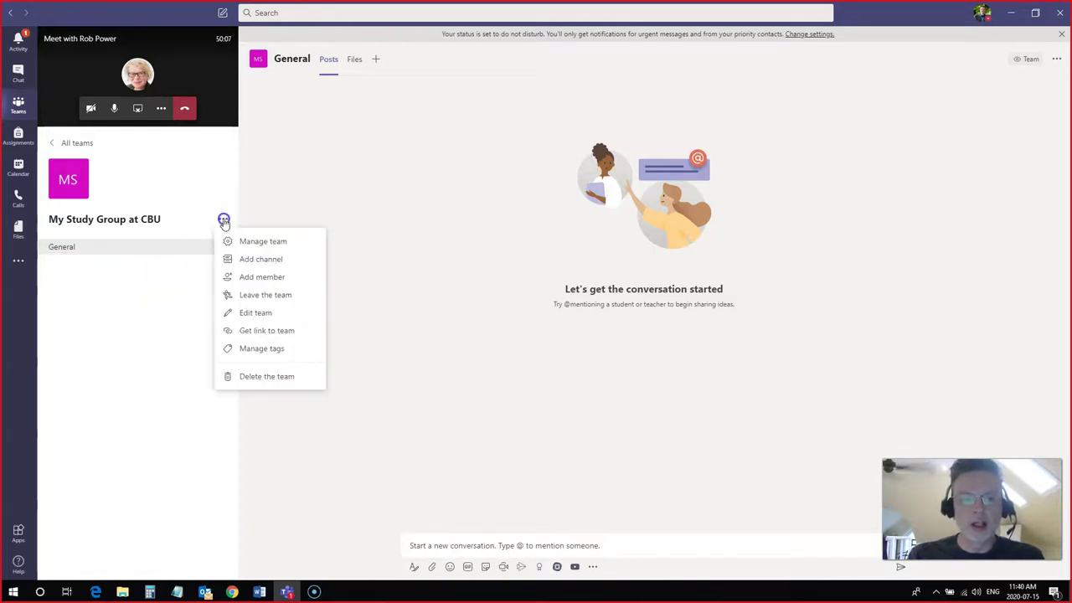
left_click(251, 256)
type("Video Production")
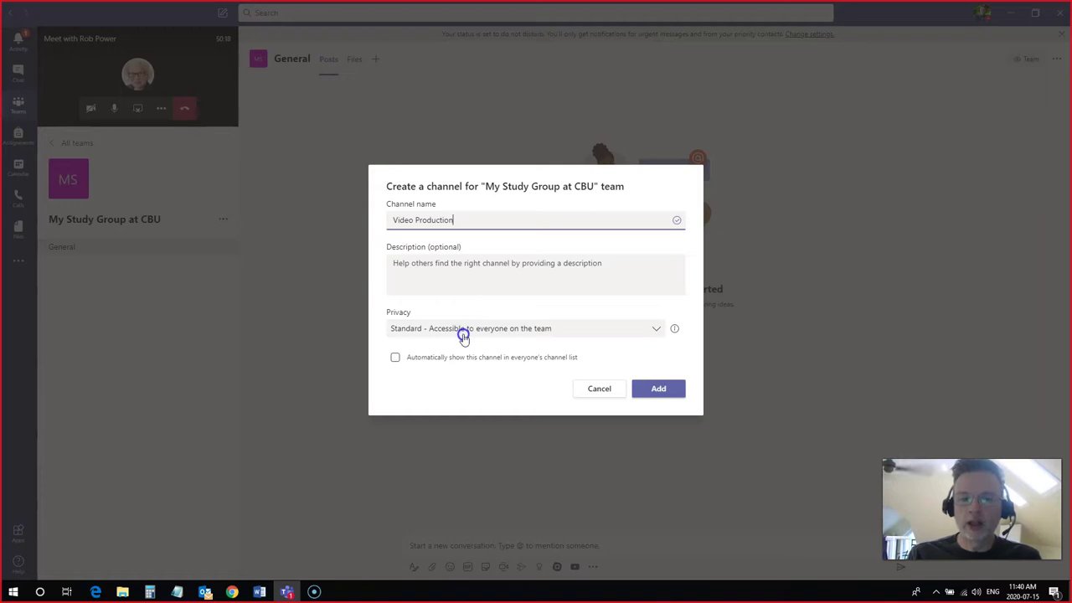
left_click(463, 332)
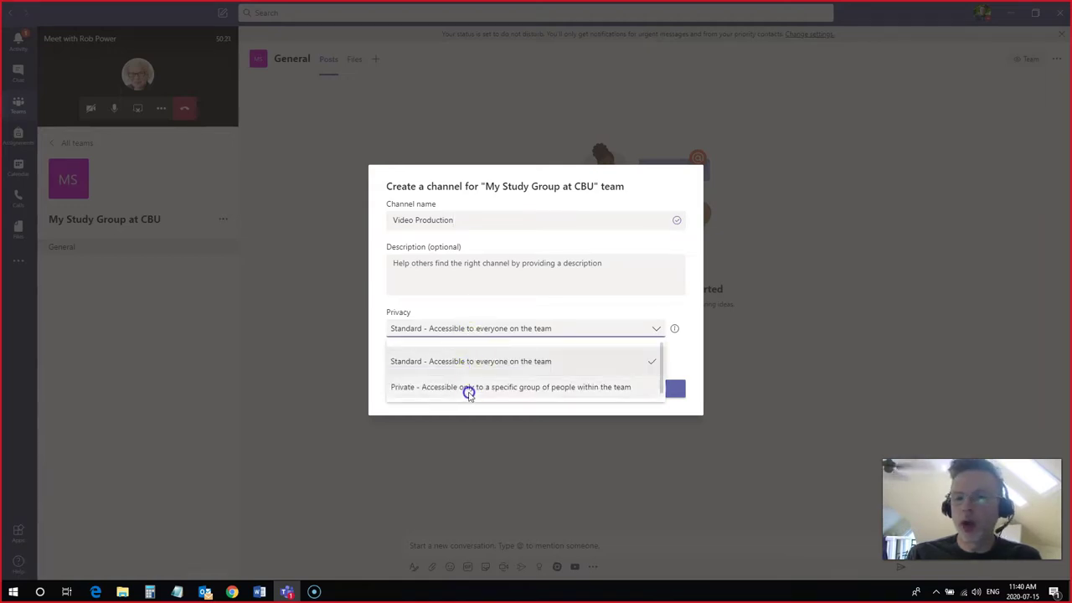
left_click(431, 308)
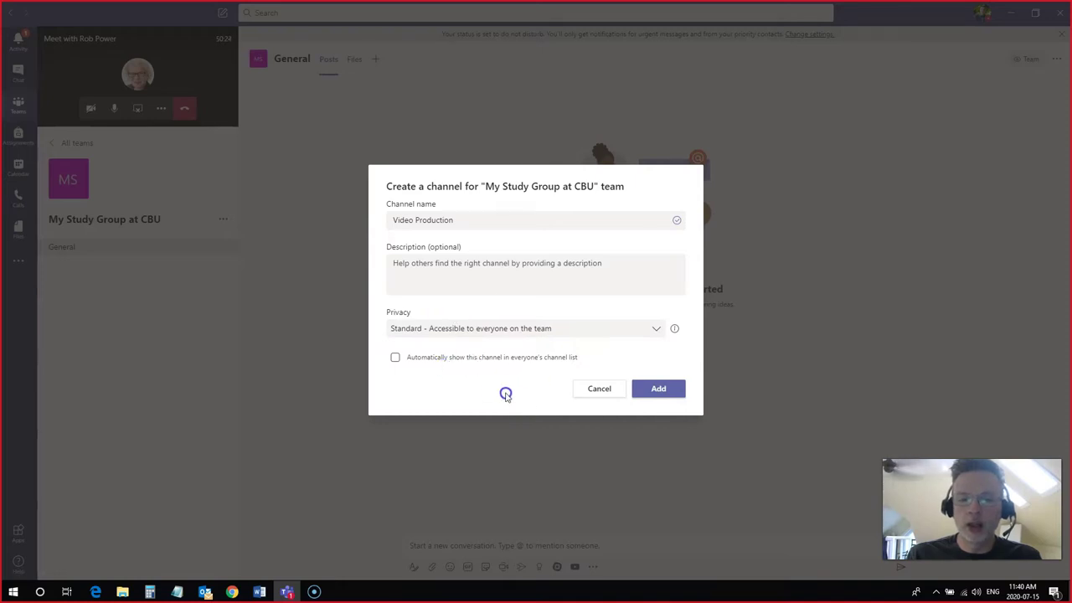
left_click(659, 390)
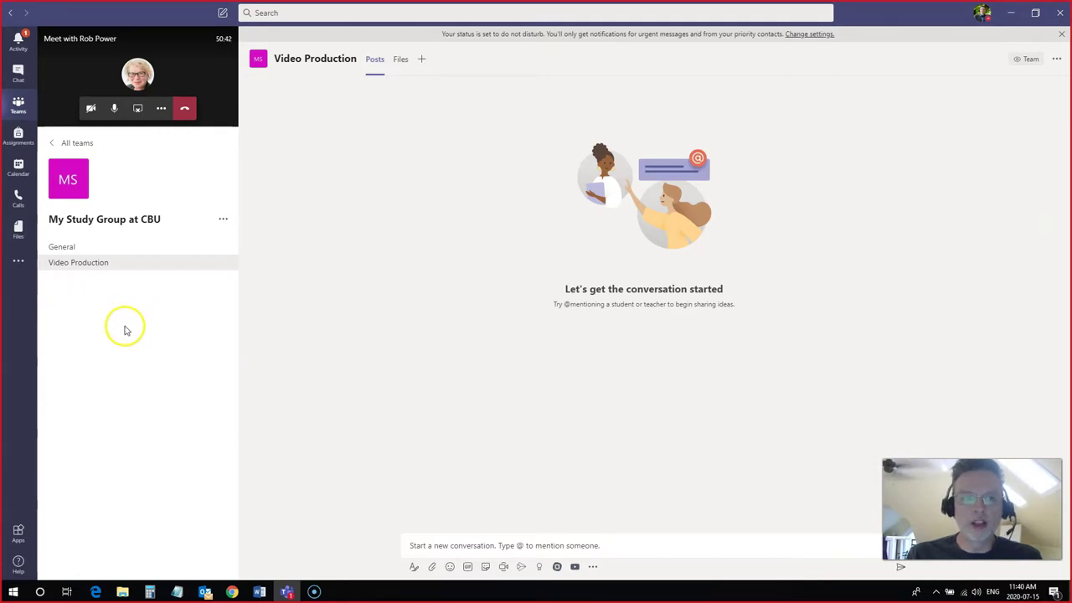
Step: Create a new channel named Admin with privacy set to Private
left_click(223, 219)
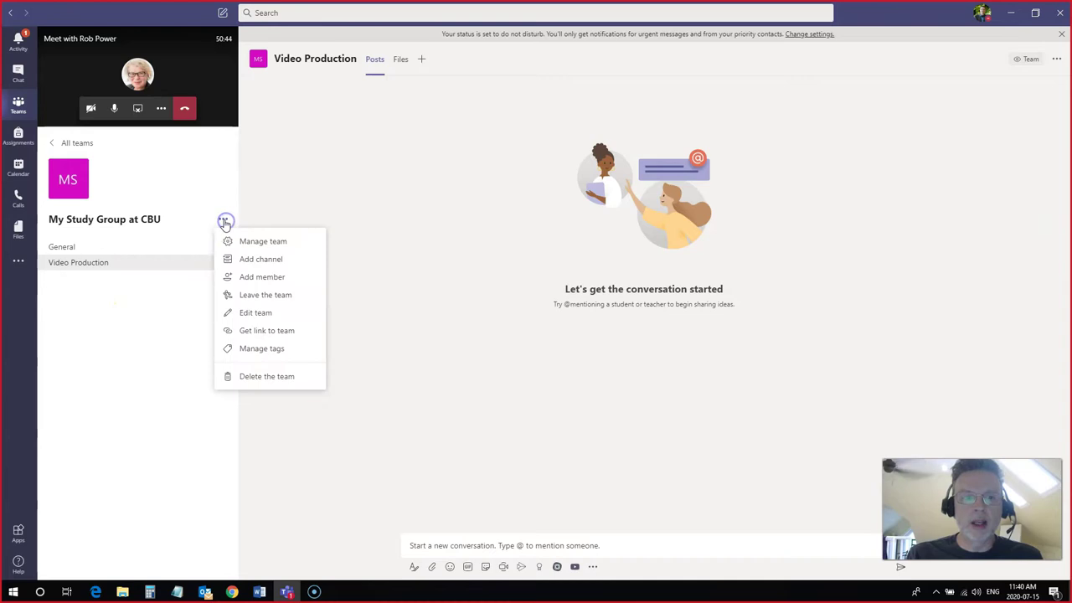
left_click(243, 259)
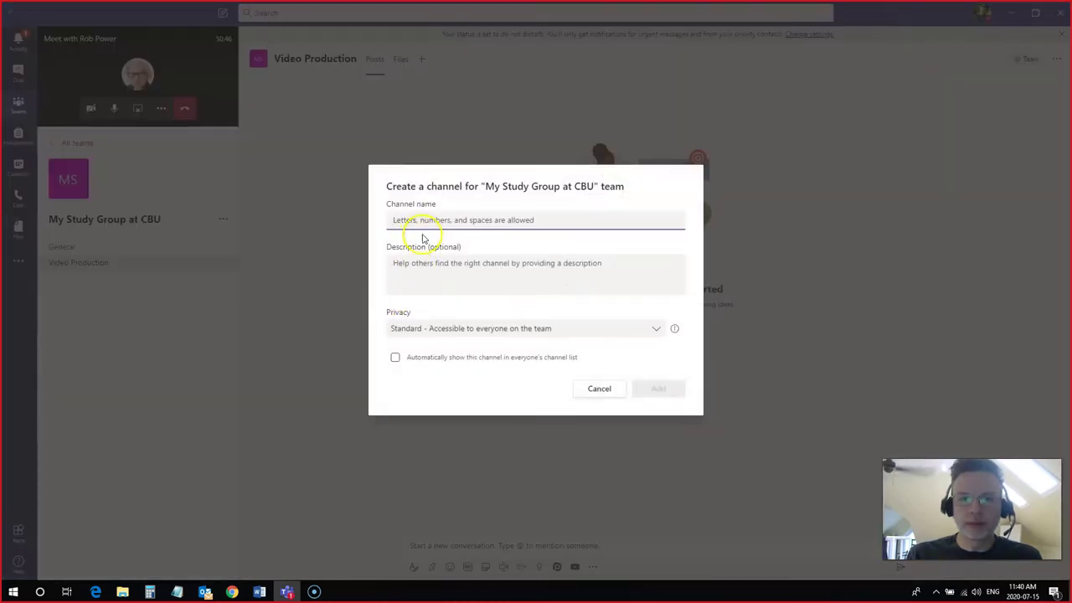
type("Ac")
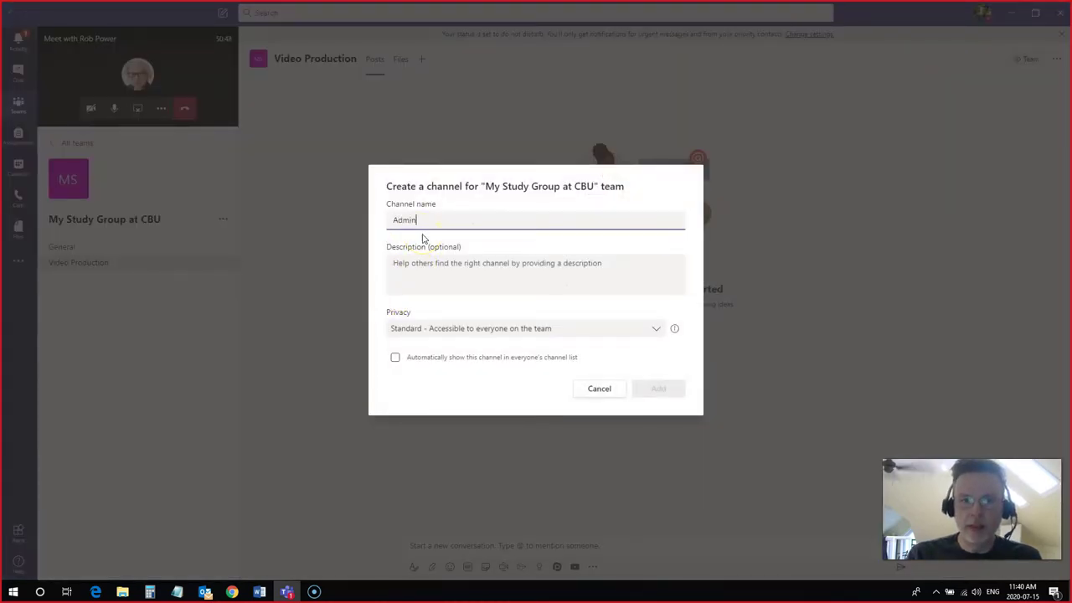
type("min")
left_click(469, 330)
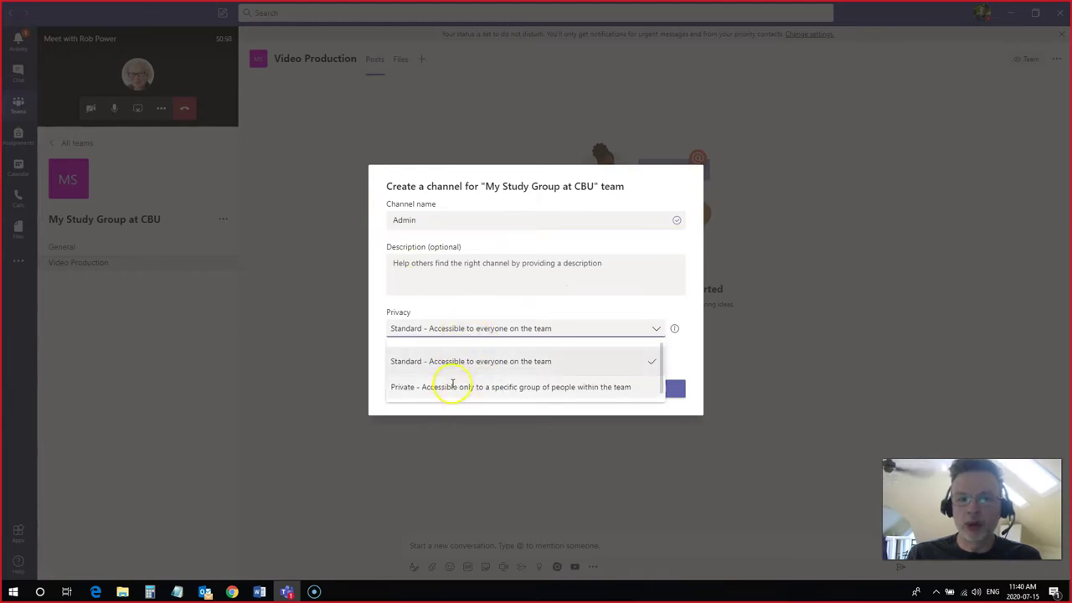
left_click(452, 386)
left_click(675, 392)
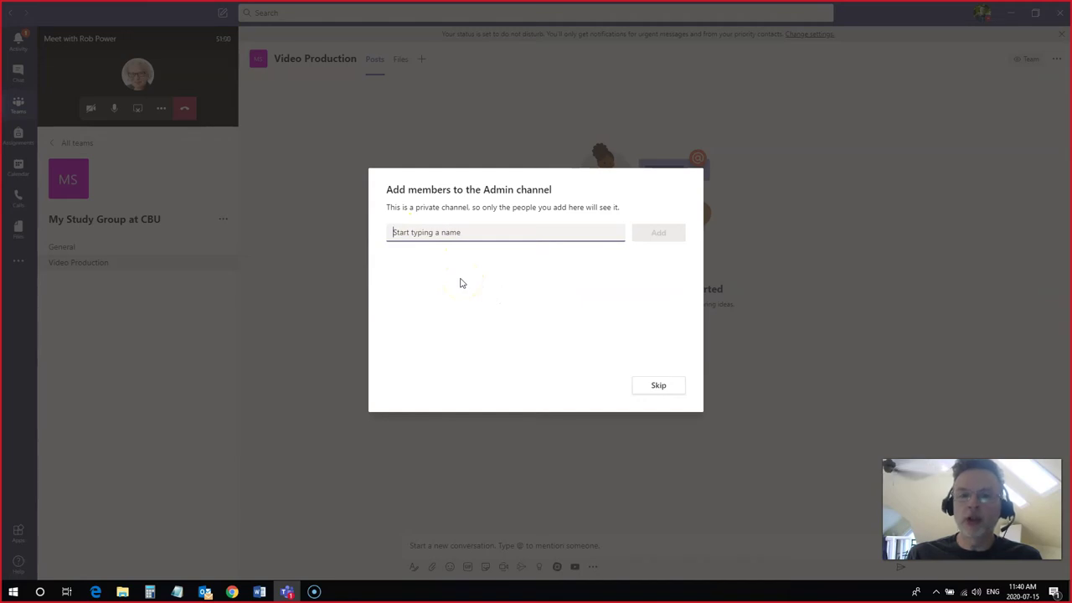
Step: Add the librarian co-owner as a member of the Admin channel
type("Laura")
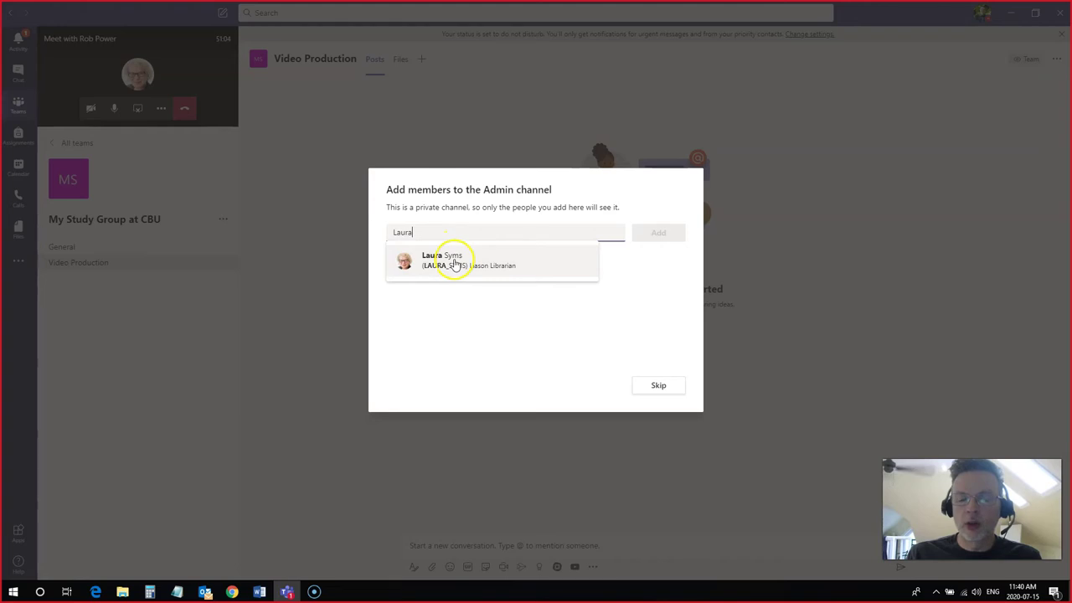
left_click(455, 261)
left_click(660, 234)
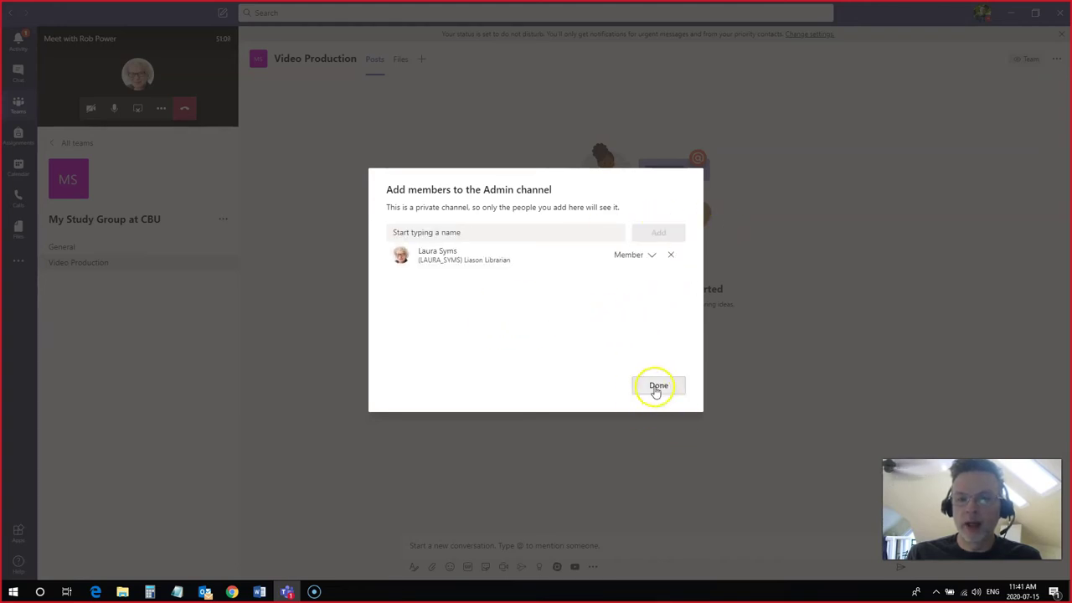
left_click(658, 387)
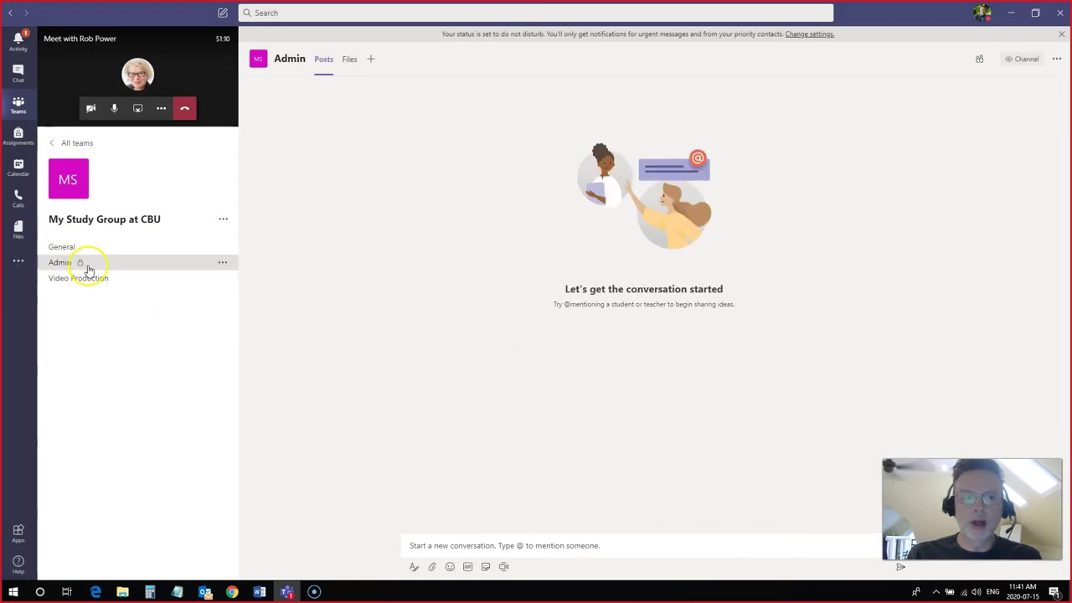